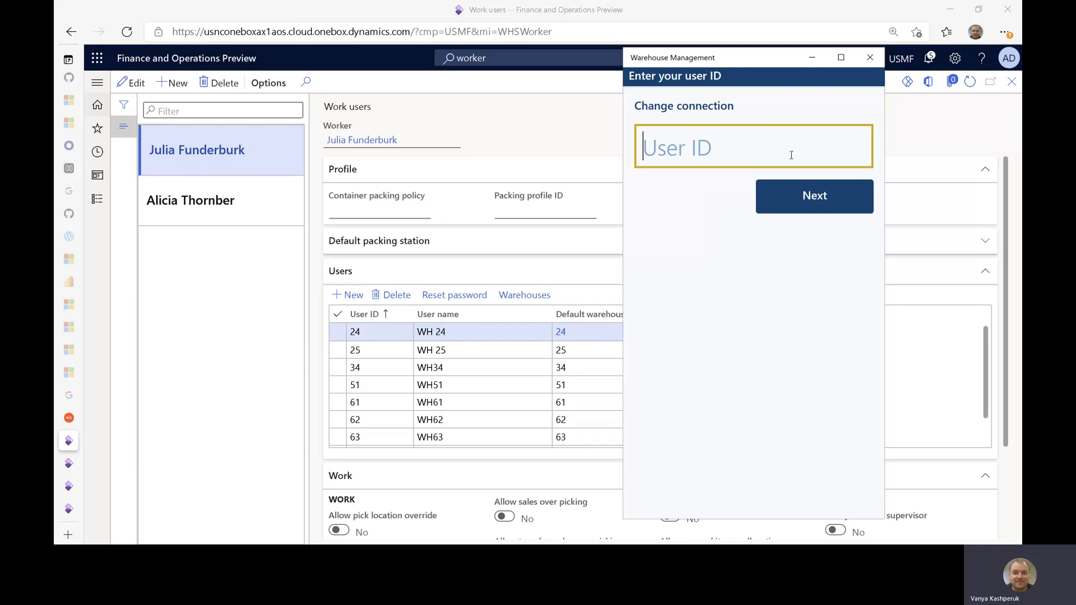
Step: Bring the Work users page forward, showing a worker's mobile user on default warehouse 24
left_click(583, 138)
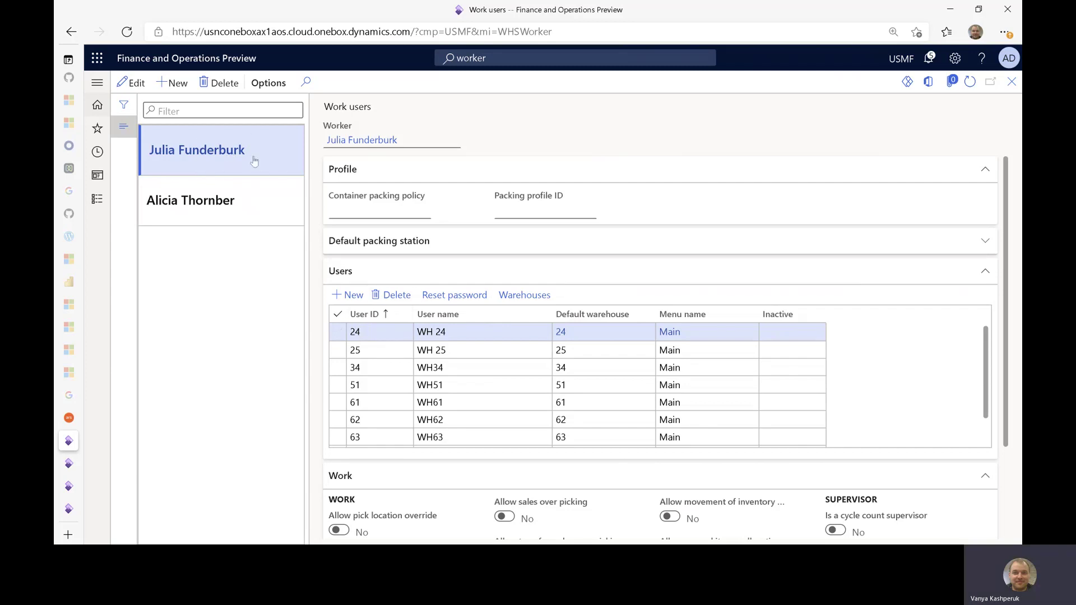
mouse_move(227, 146)
left_click(244, 208)
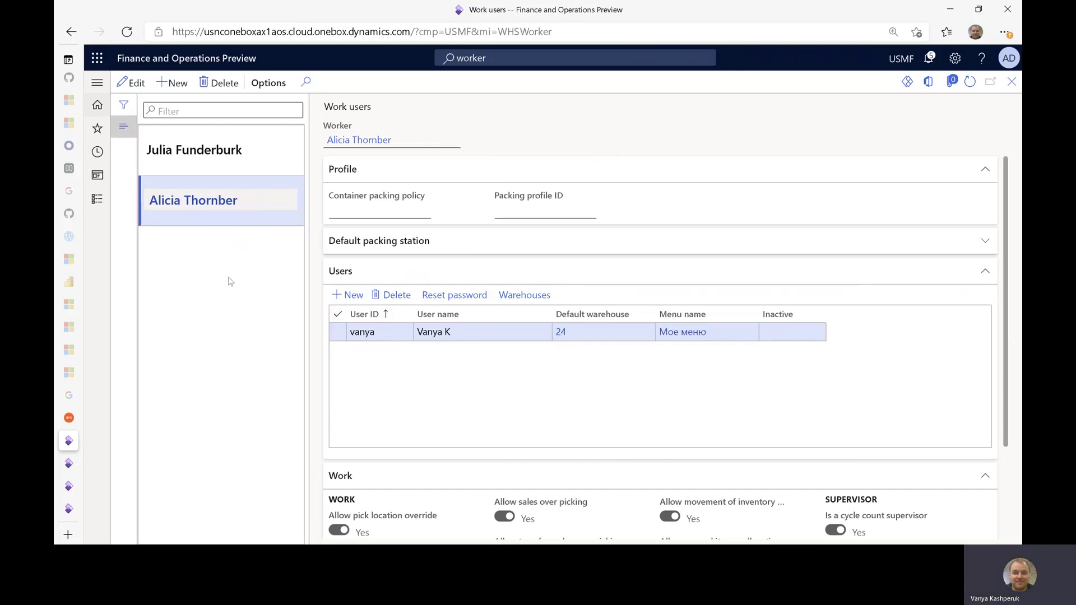
left_click(246, 148)
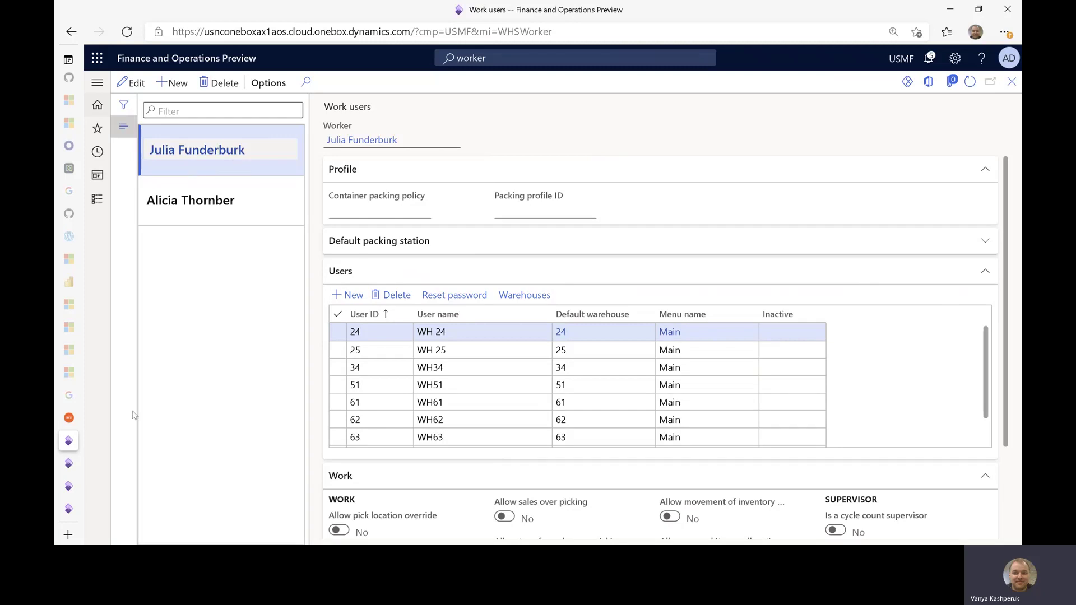
mouse_move(69, 467)
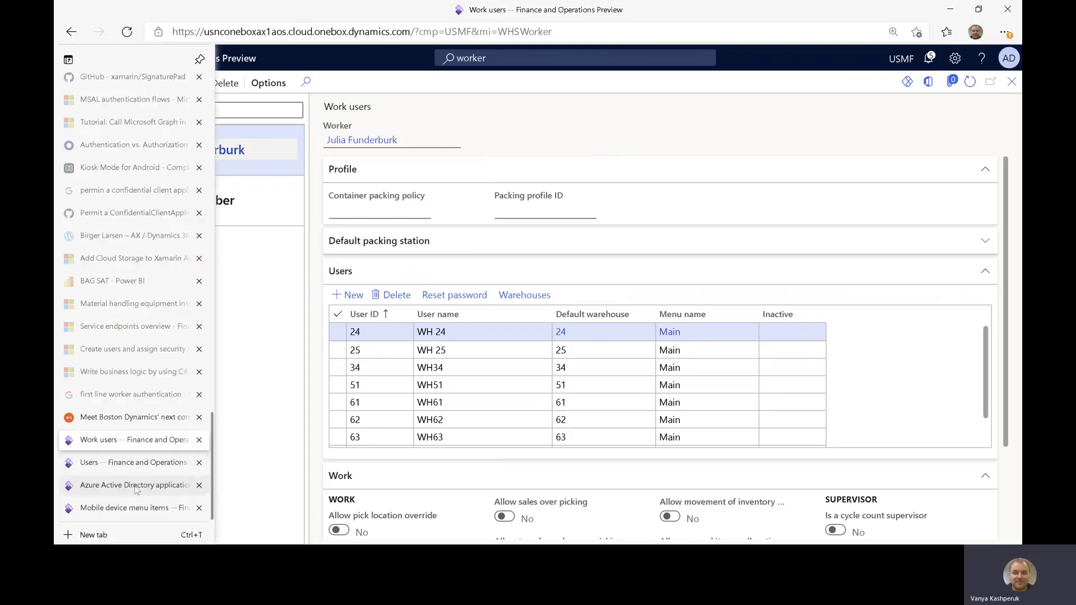
Step: Show the Azure Active Directory applications page and select the OneBox WMA entry
left_click(136, 486)
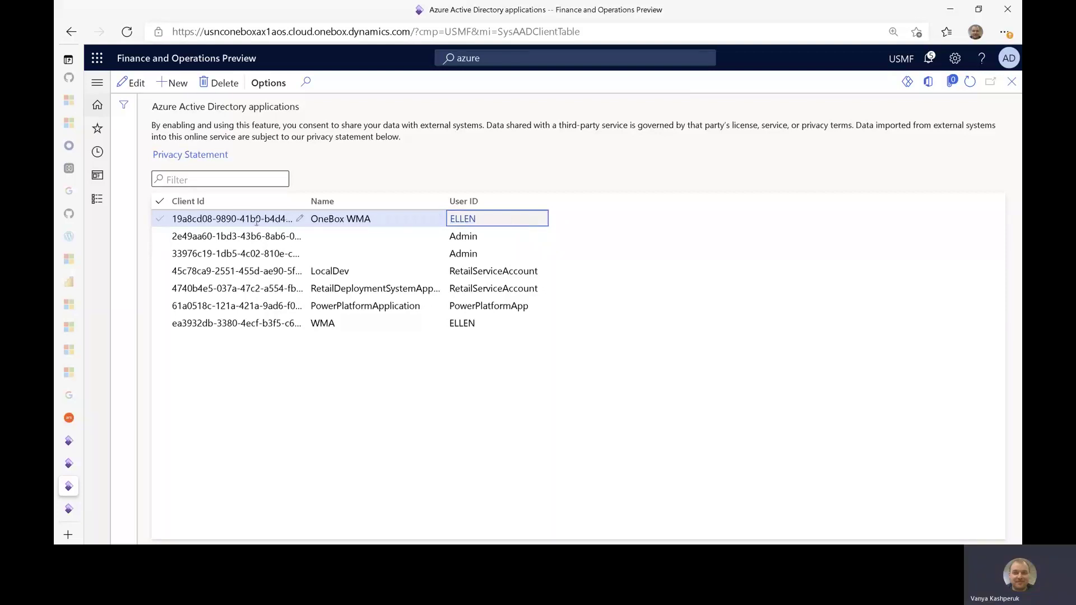
left_click(214, 219)
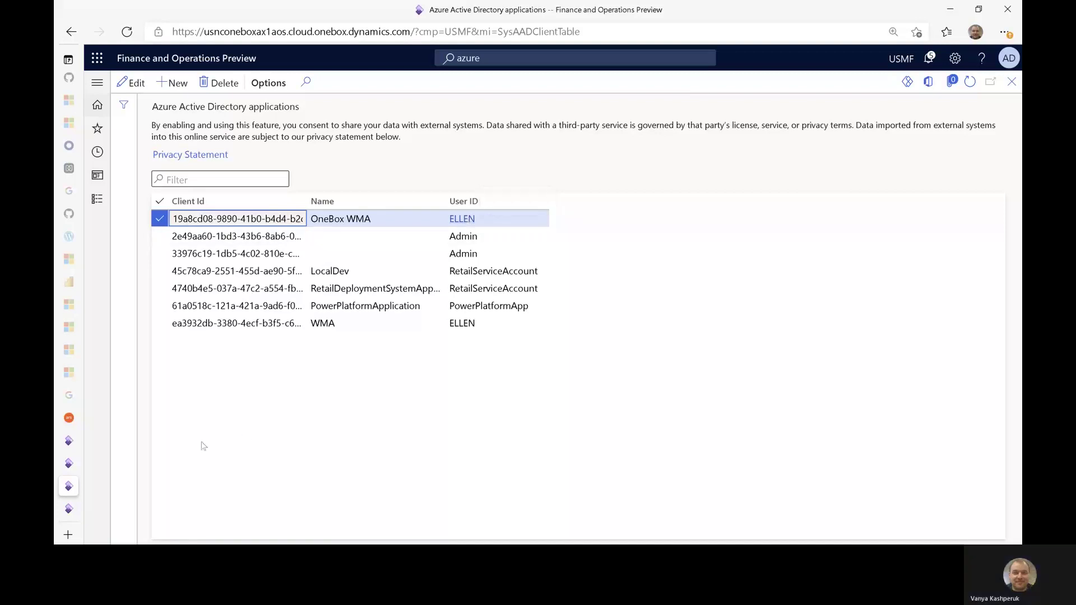
Step: Review the second worker's linked user's language preferences, then go back to Azure AD applications
mouse_move(75, 472)
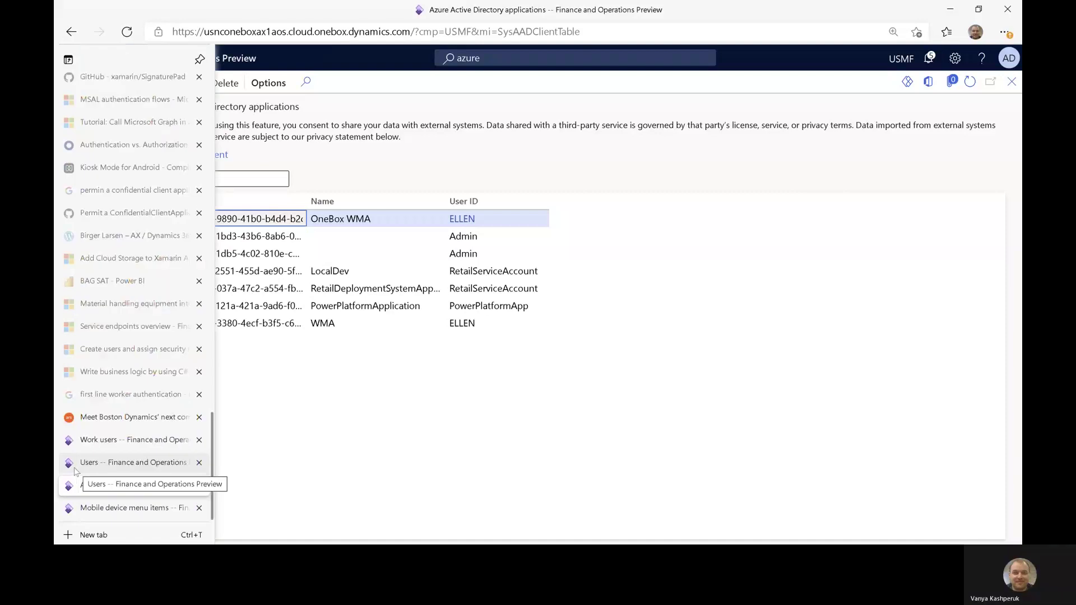
left_click(75, 469)
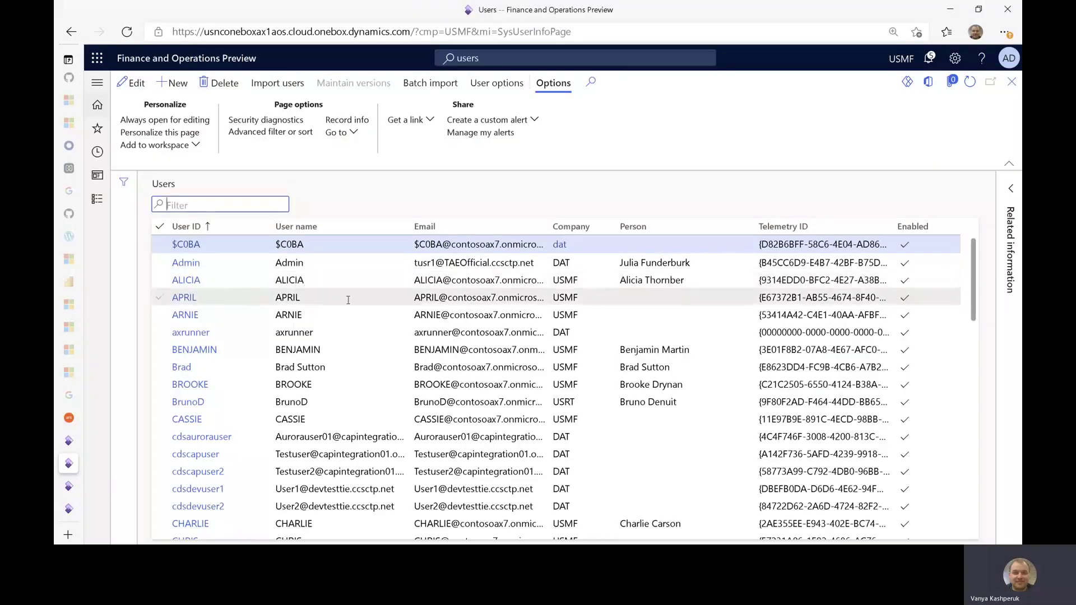
left_click(332, 286)
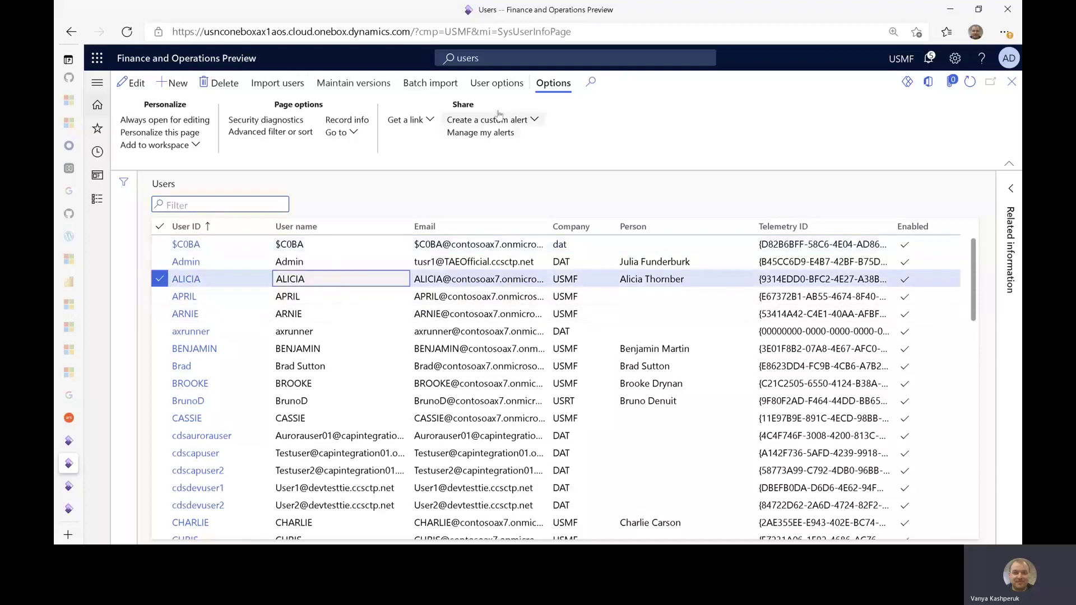
left_click(497, 82)
left_click(272, 187)
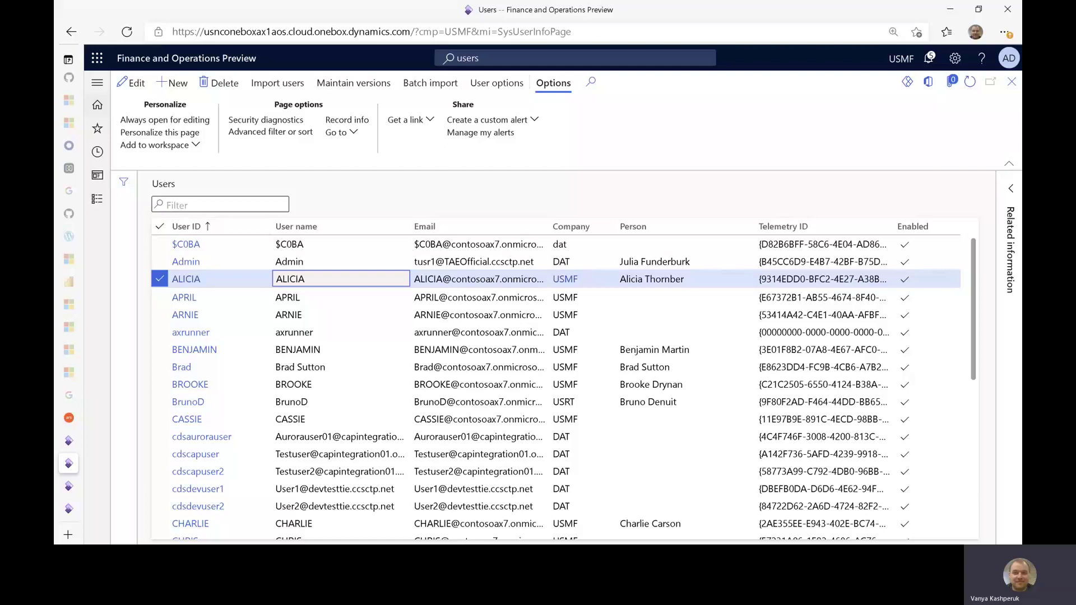
left_click(68, 486)
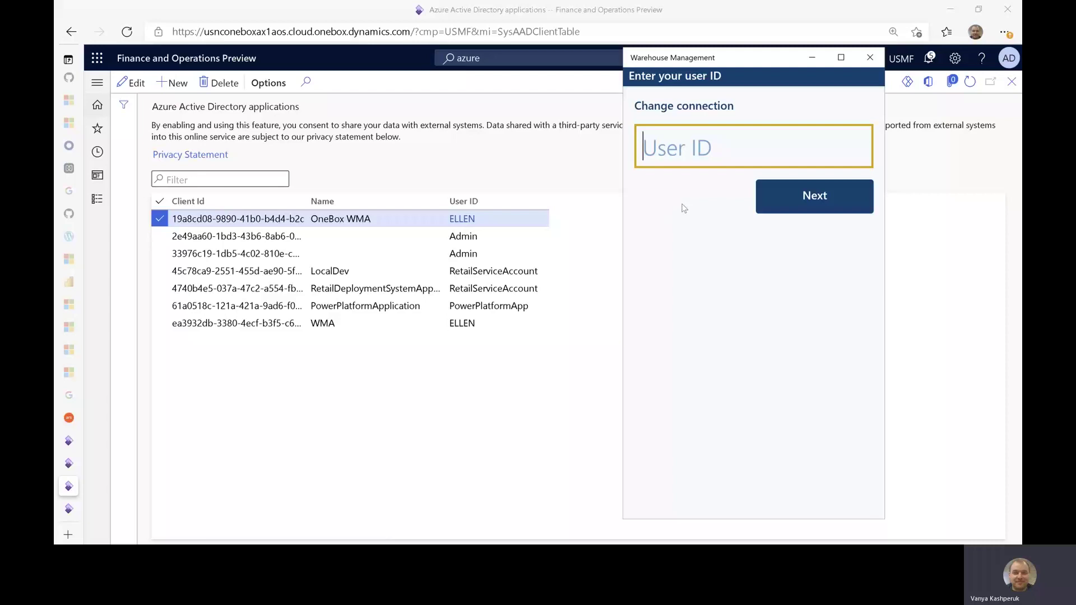
Step: Browse the Mobile device menu items list, including Russian-named items such as Список работы
left_click(76, 508)
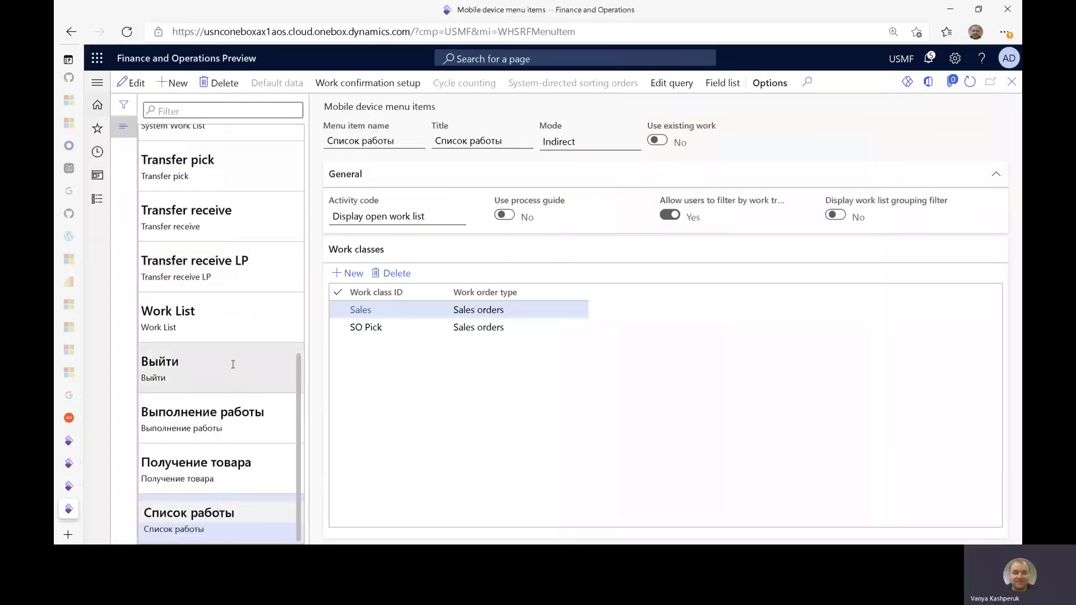
scroll(226, 361, "up", 4)
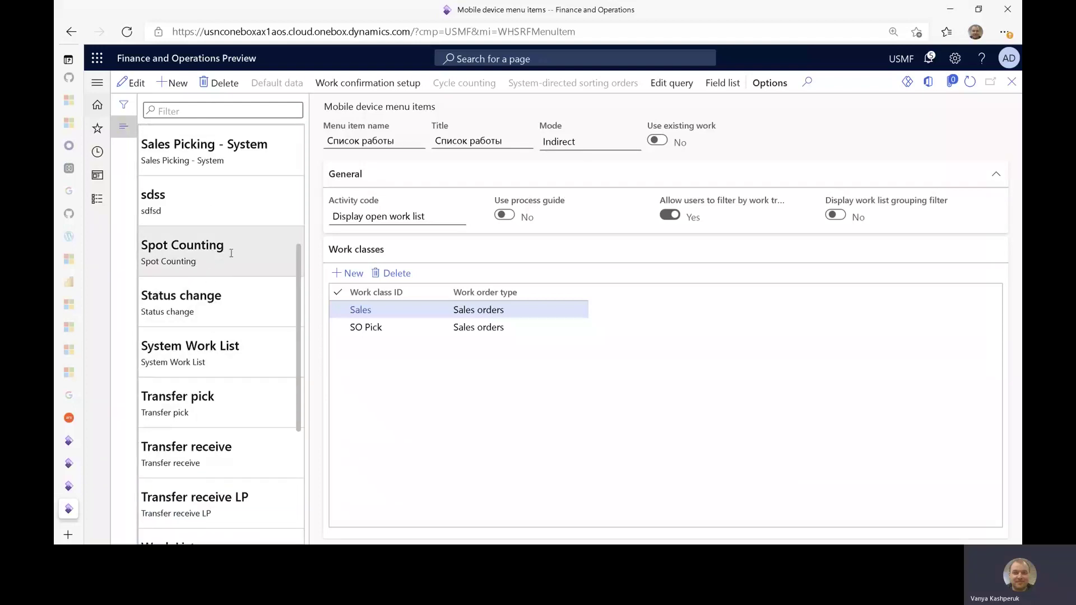
scroll(231, 254, "down", 4)
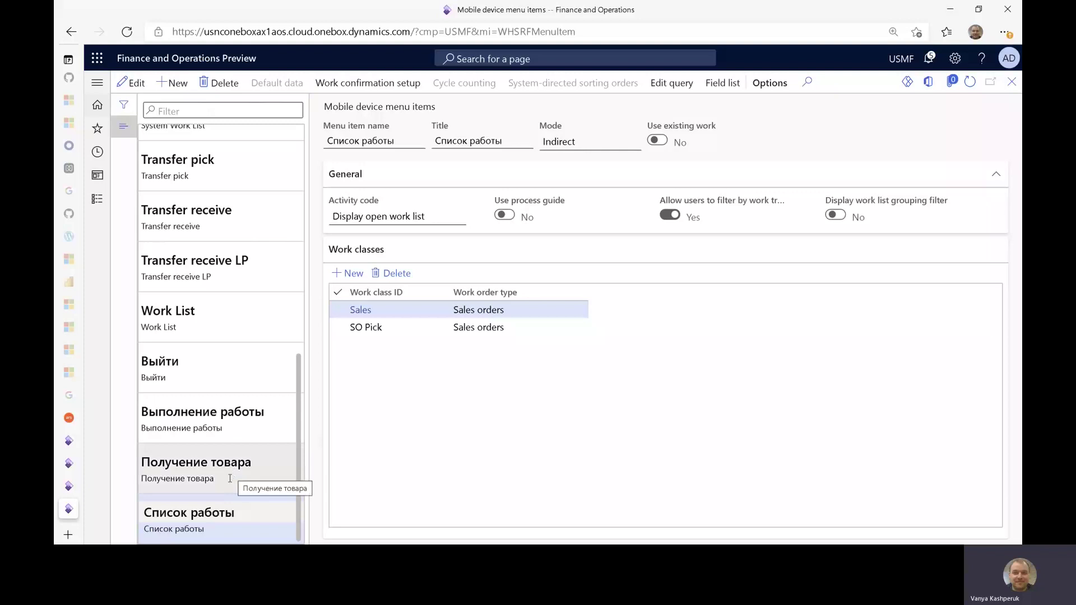
Step: Search 'mdm' to reach Mobile device menus and open the Мое меню menu
left_click(516, 59)
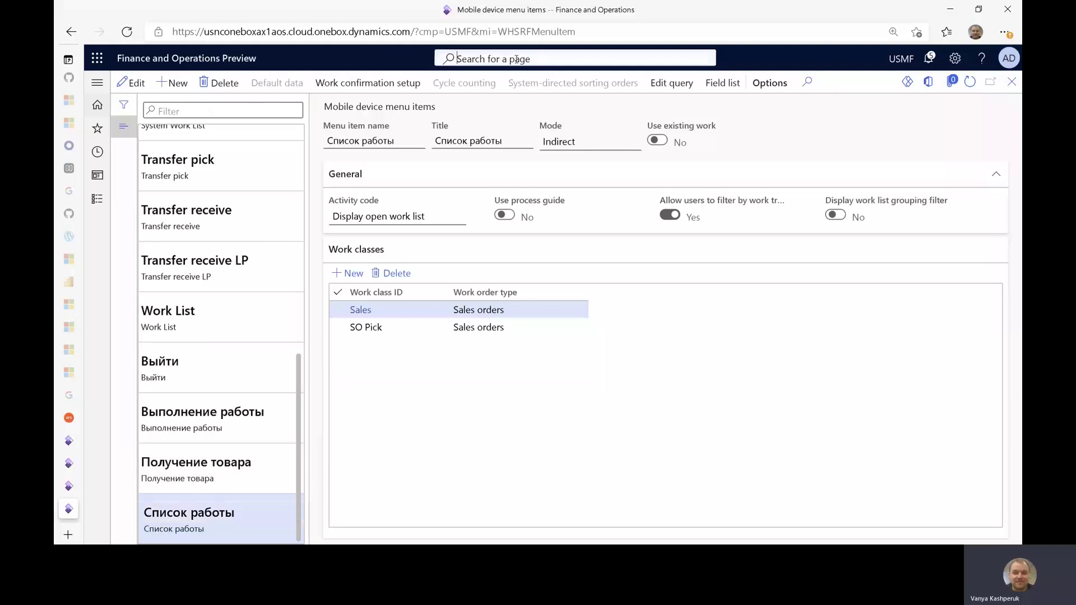
type("m d m i")
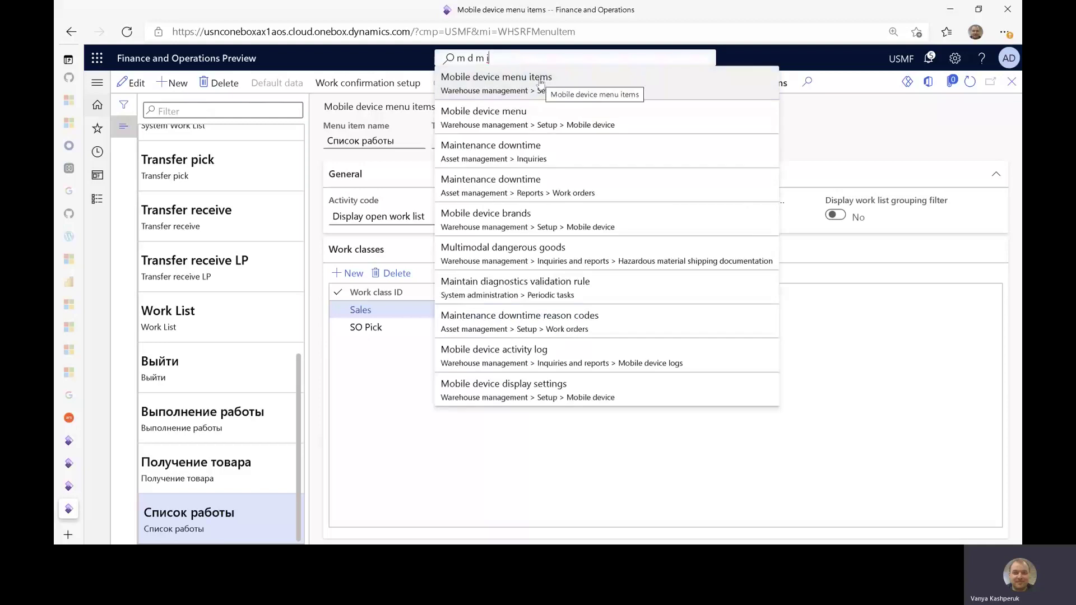
left_click(527, 133)
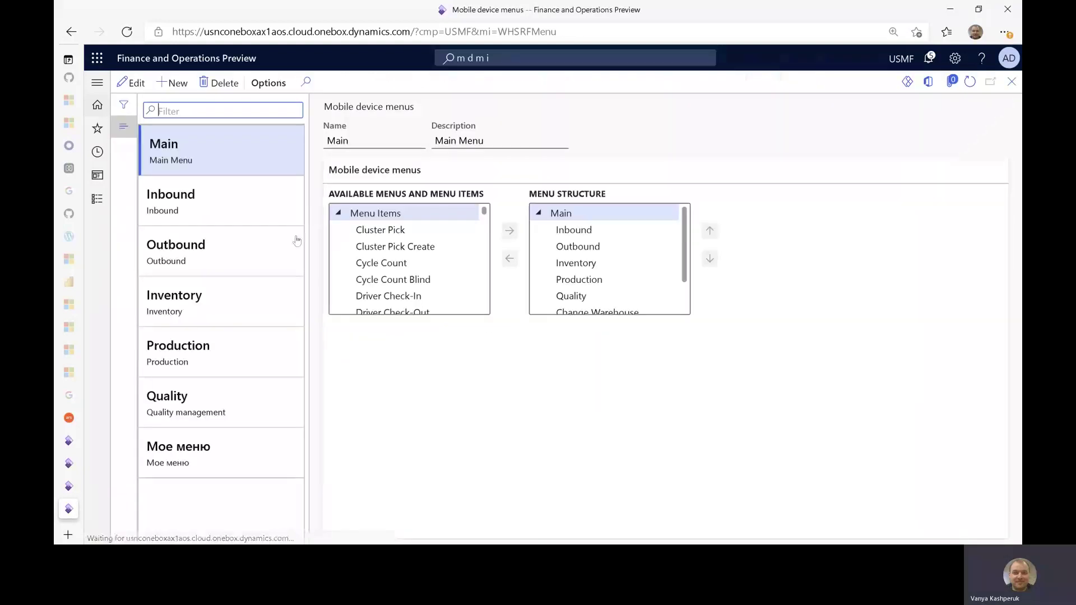
left_click(219, 449)
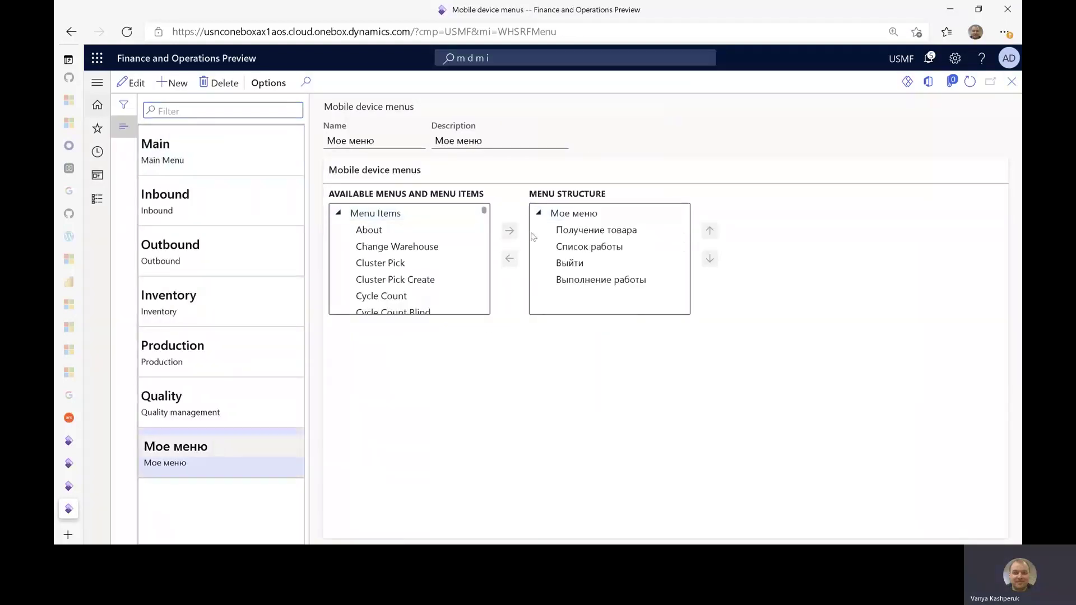
Step: On Work users, select the second worker, whose warehouse 24 user uses Мое меню
mouse_move(66, 454)
left_click(112, 441)
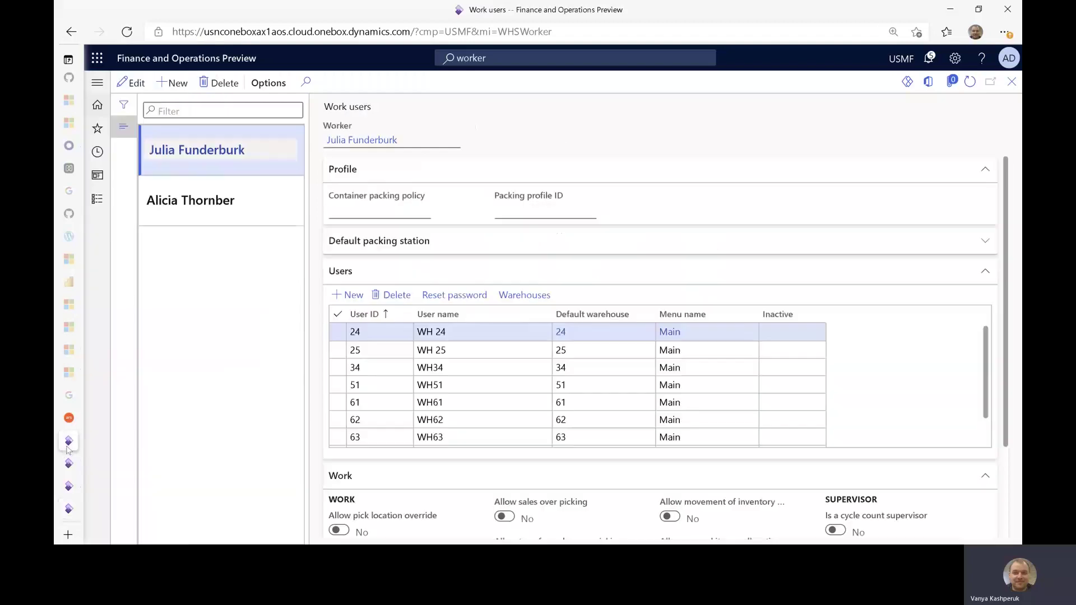
left_click(208, 201)
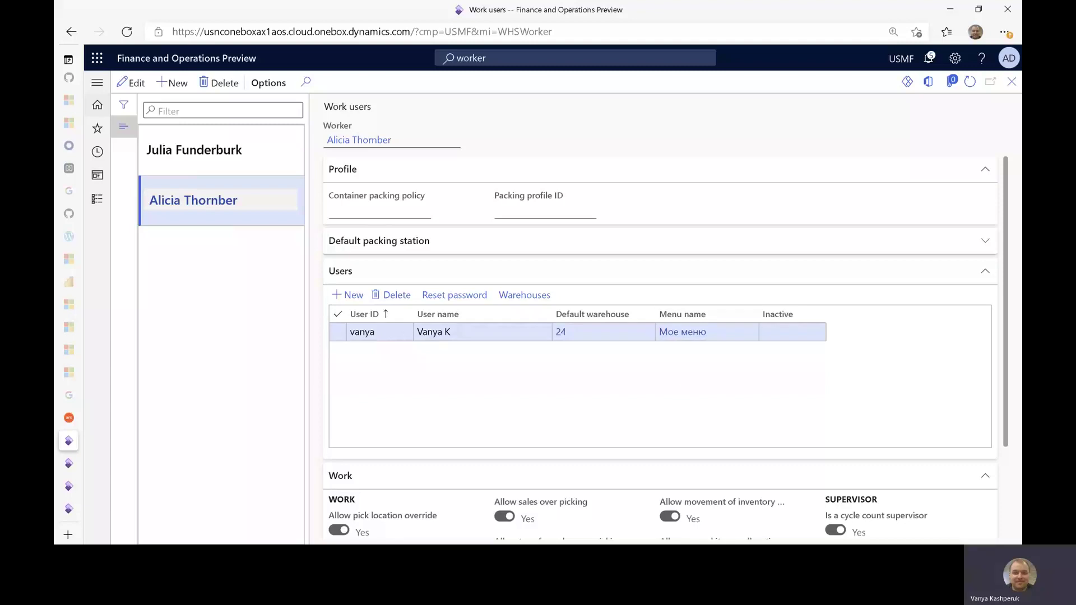
Step: Sign in to the Warehouse Management app as the English-language worker
type("24")
left_click(833, 191)
left_click(833, 190)
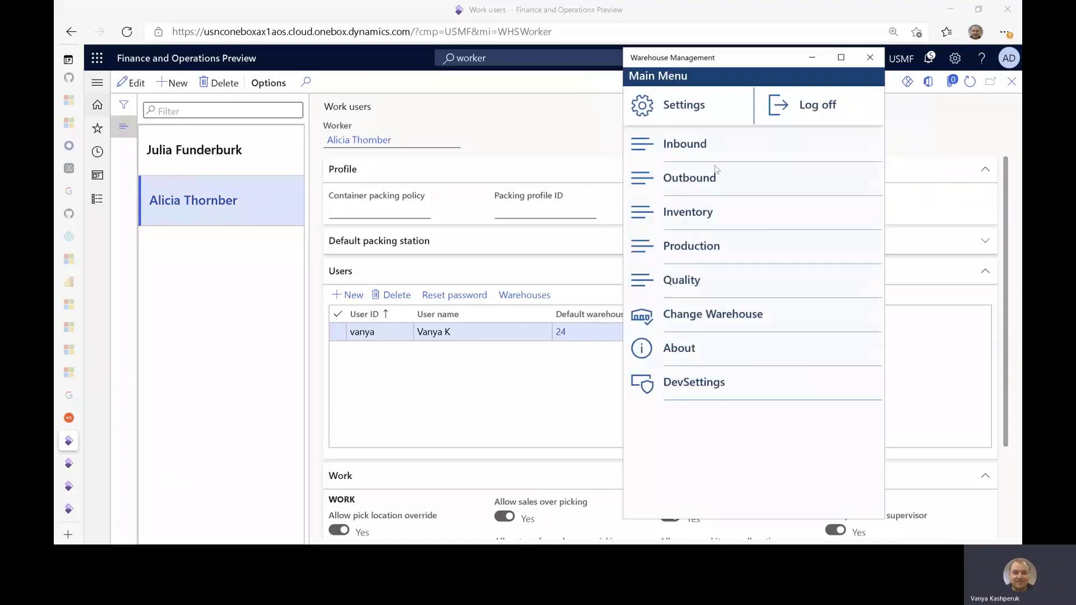
Step: Open Inbound, start purchase order receiving, then cancel back to the Inbound menu
left_click(740, 155)
left_click(739, 171)
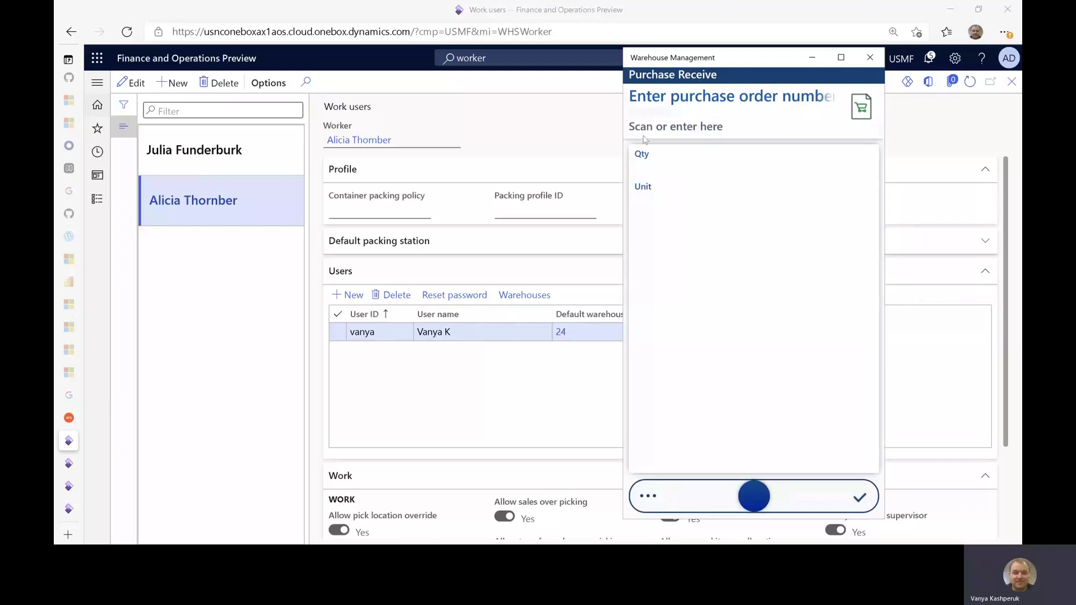
left_click(754, 496)
left_click(754, 498)
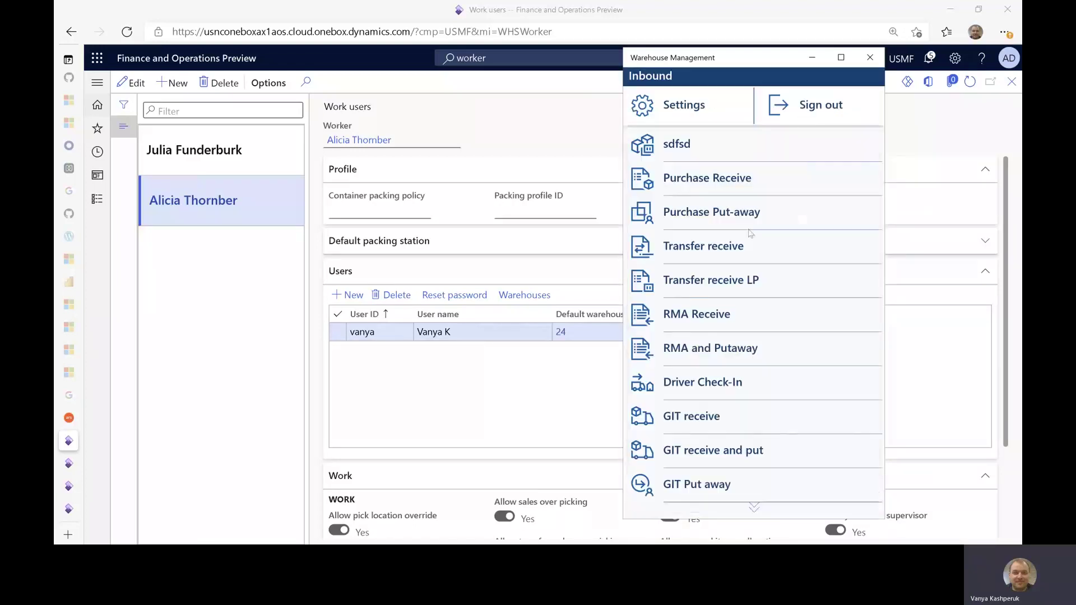
scroll(743, 269, "down", 2)
Step: Sign out and sign back in as the Russian-language worker's user with its password
left_click(683, 458)
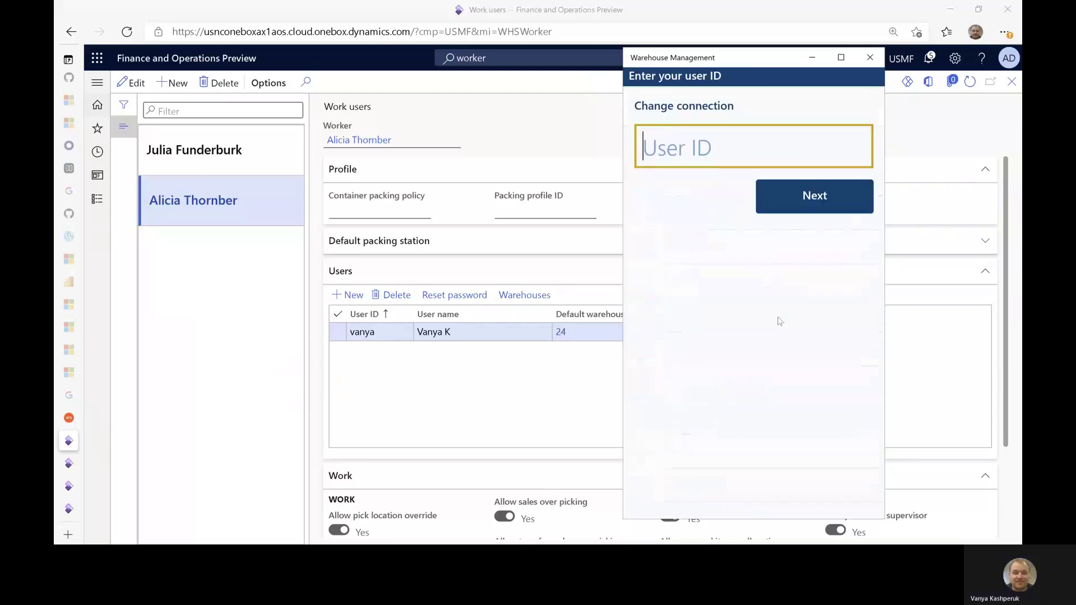
type("vanya")
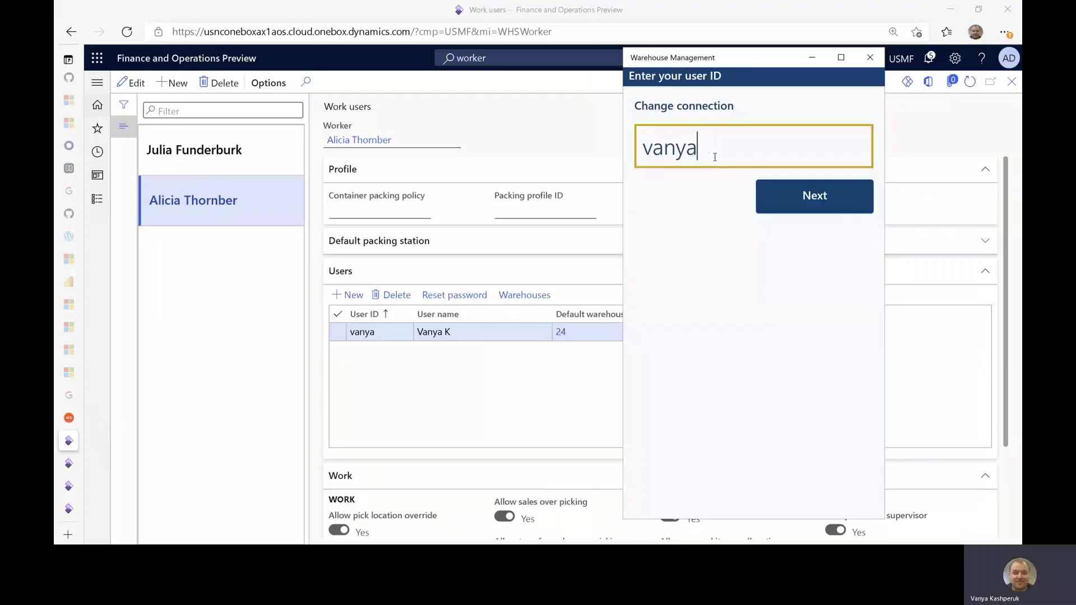
key("Return")
type("1")
key("Return")
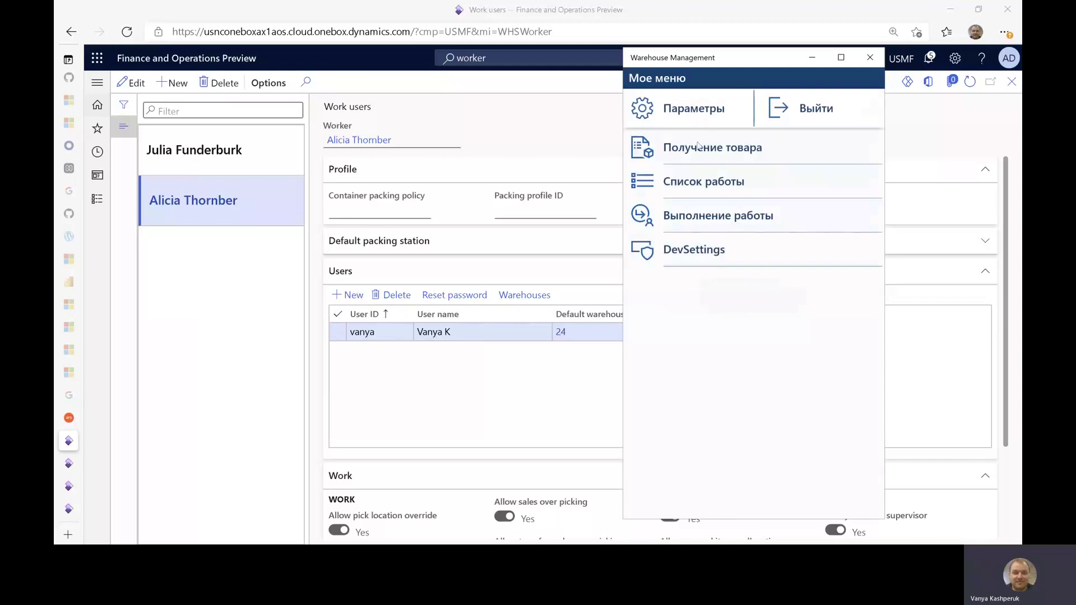
Step: Look over the Параметры settings, return to Мое меню, and open Список работы
left_click(676, 111)
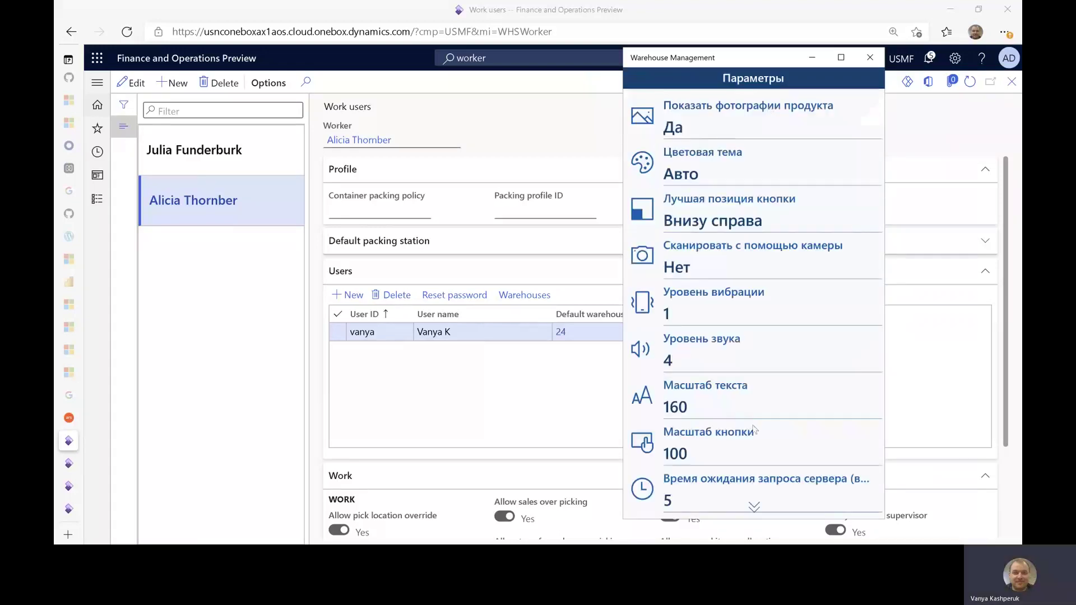
scroll(754, 411, "down", 1)
left_click(745, 491)
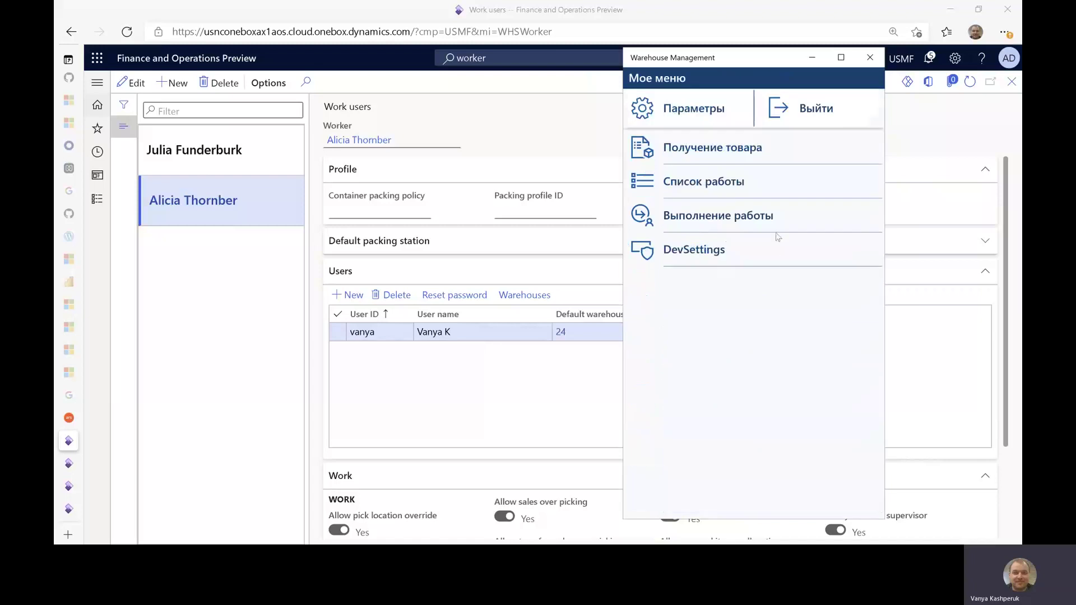
left_click(724, 186)
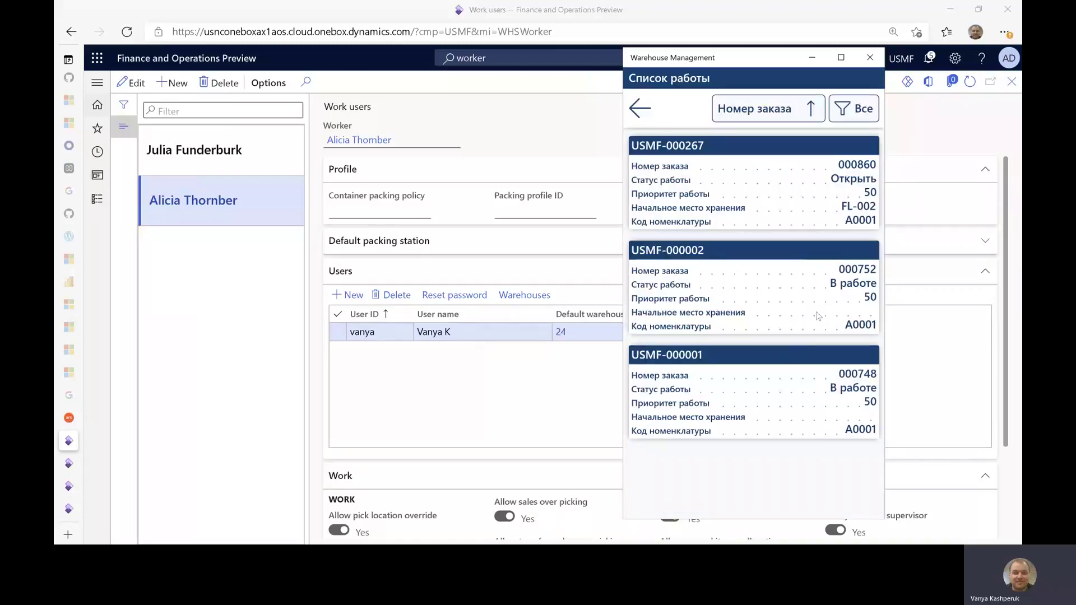
left_click(736, 171)
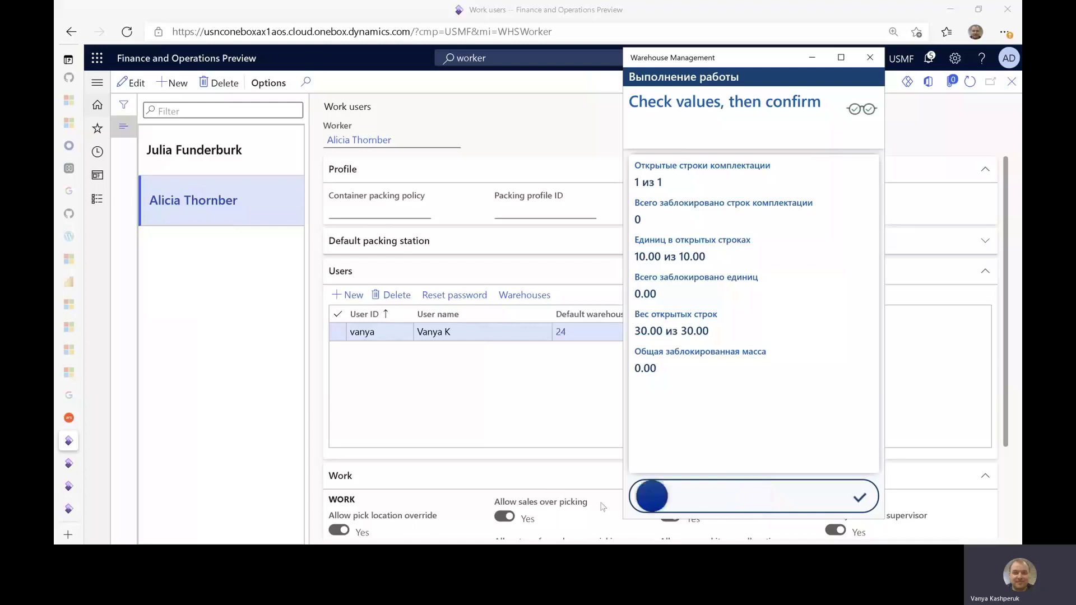
left_click_drag(752, 501, 663, 497)
left_click(708, 500)
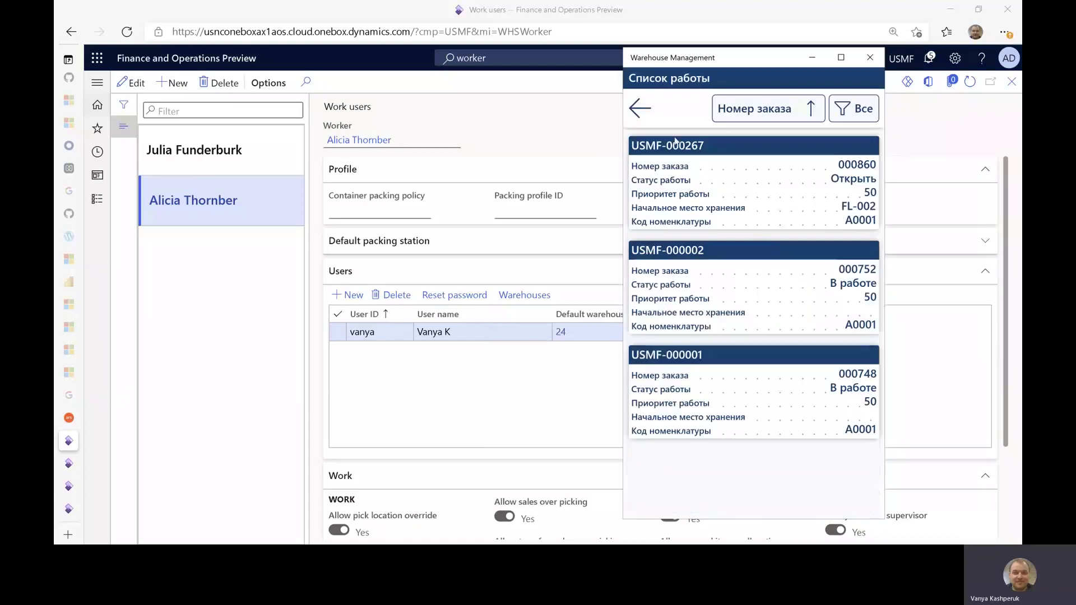
Step: Go back from the work list to Мое меню and log the Russian-language worker off
left_click(639, 104)
left_click(669, 344)
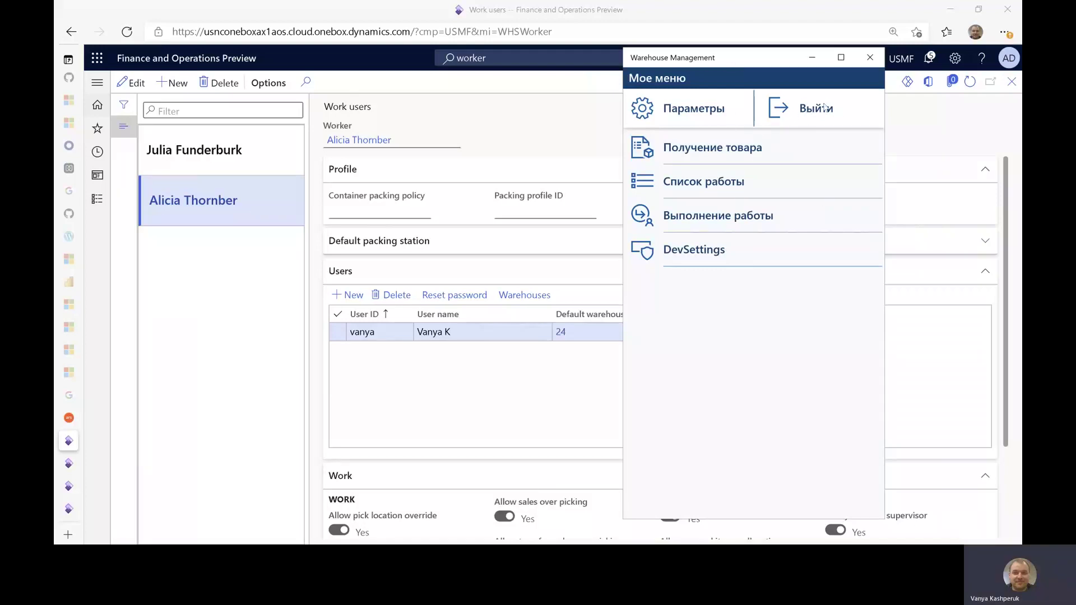
left_click(827, 114)
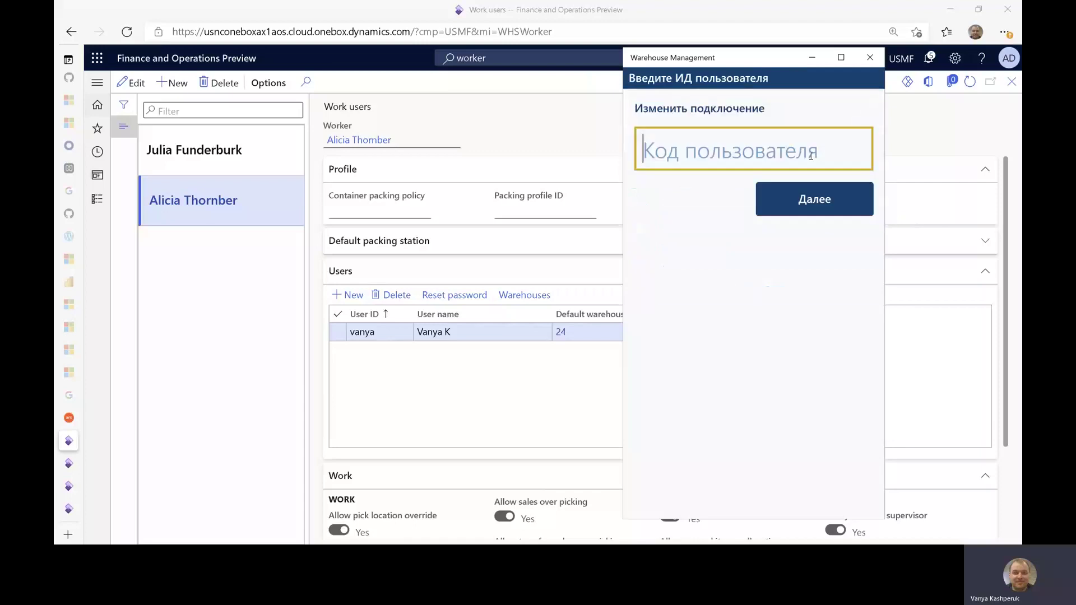
Step: Sign in as the English-language worker, view the Inbound menu, then sign out
type("24")
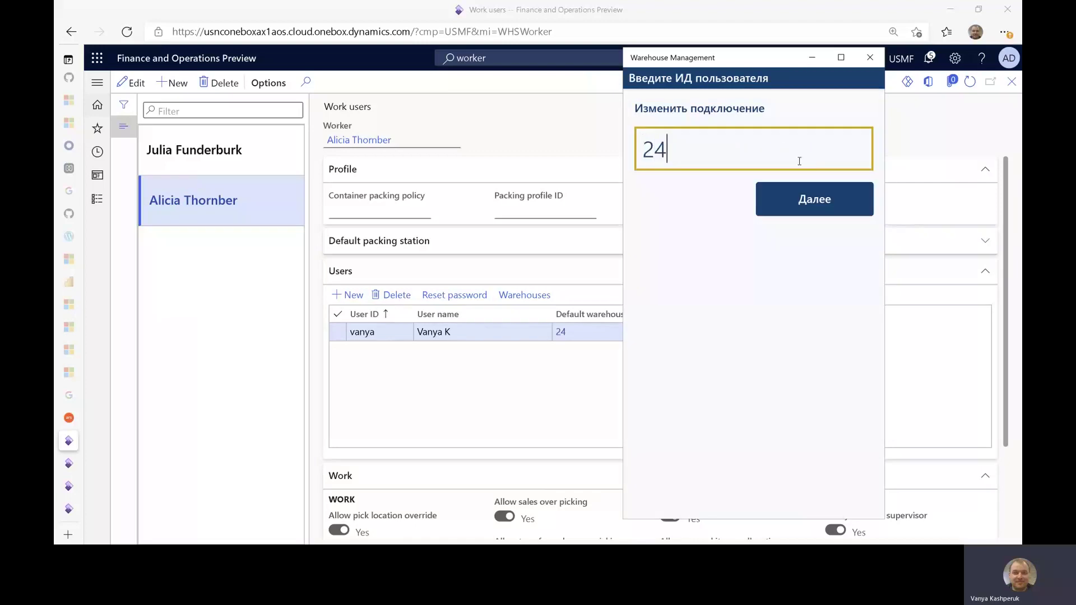
left_click(815, 196)
type("1")
left_click(808, 201)
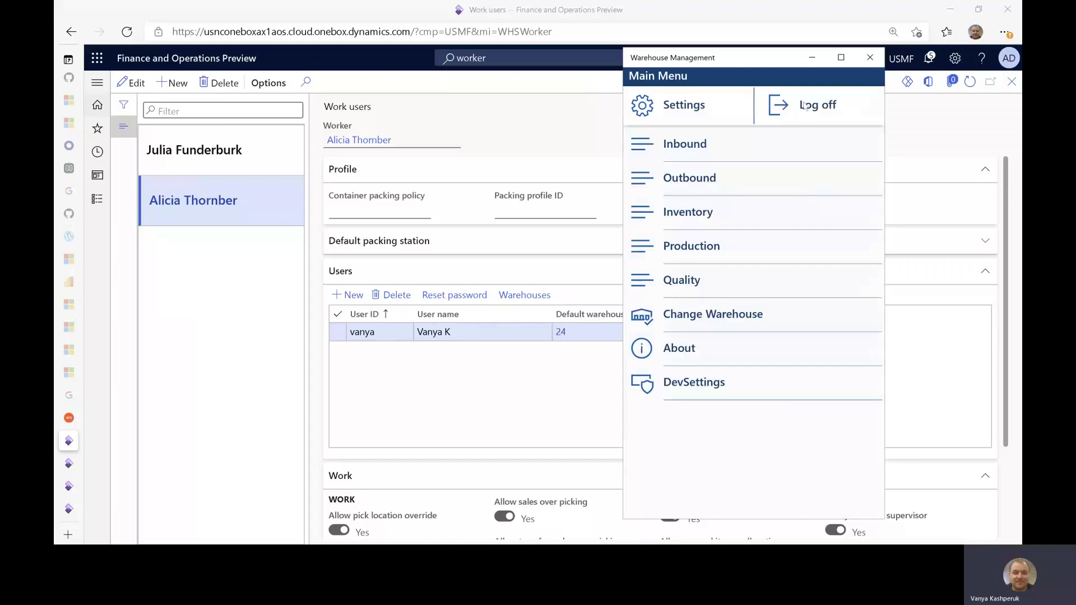
left_click(771, 149)
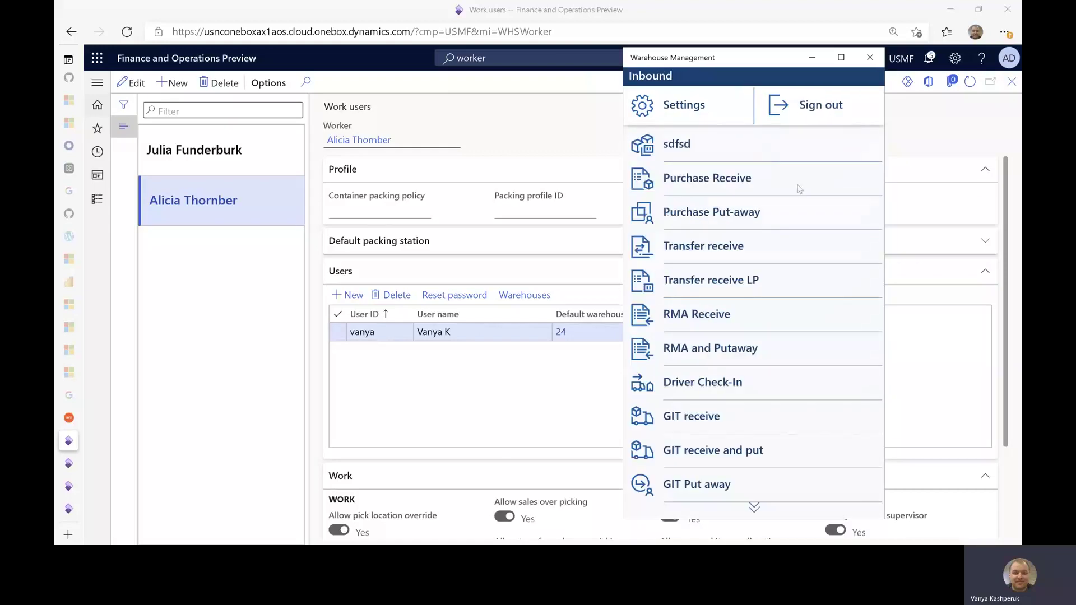
left_click(816, 112)
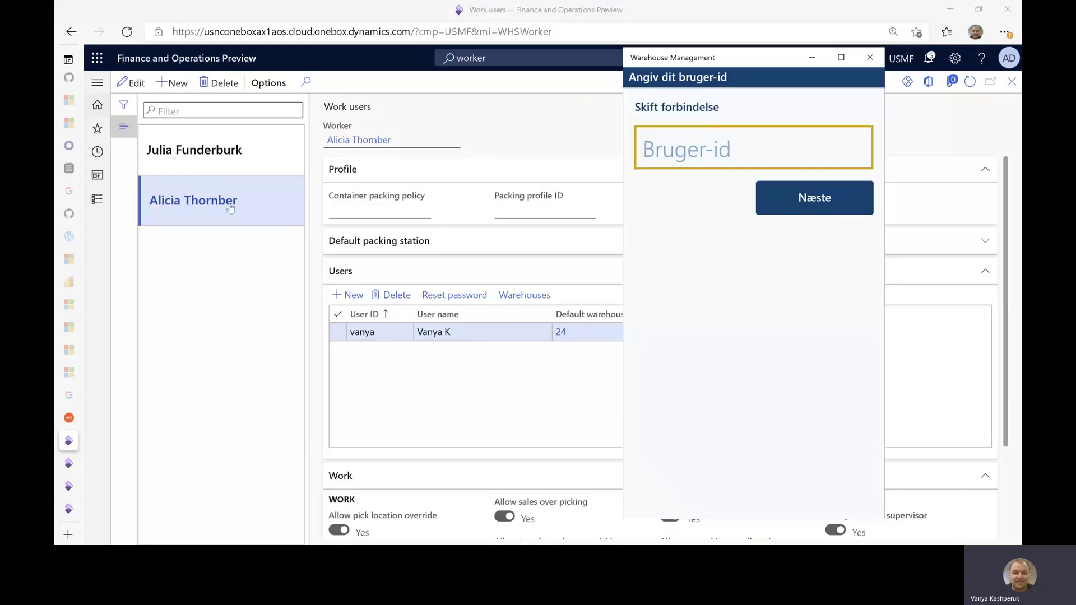
Step: Display the Мое меню page on Mobile device menus, then return to the warehouse app
left_click(68, 464)
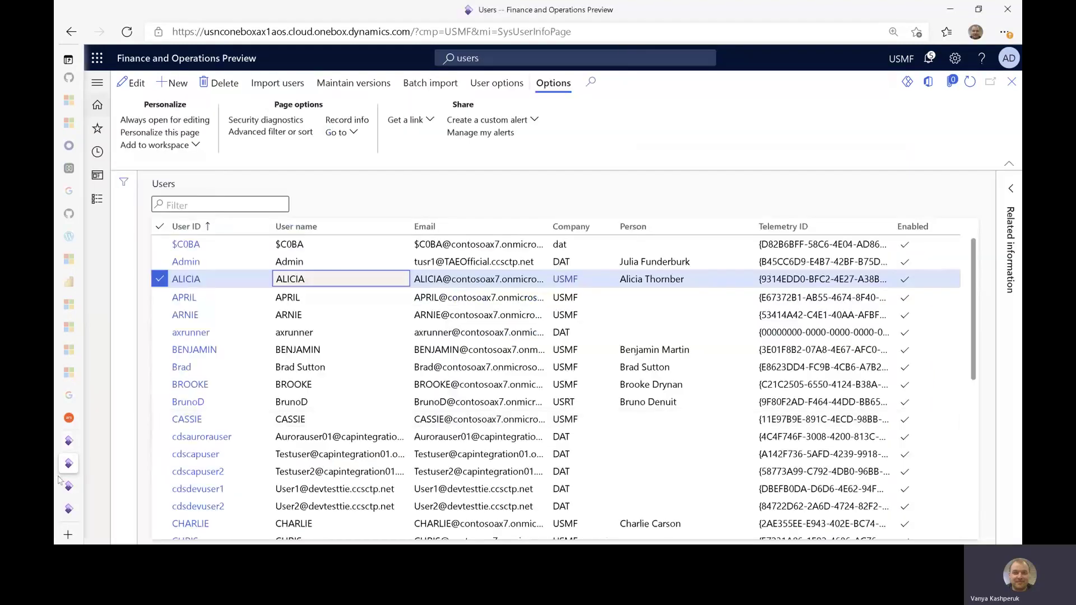
left_click(68, 508)
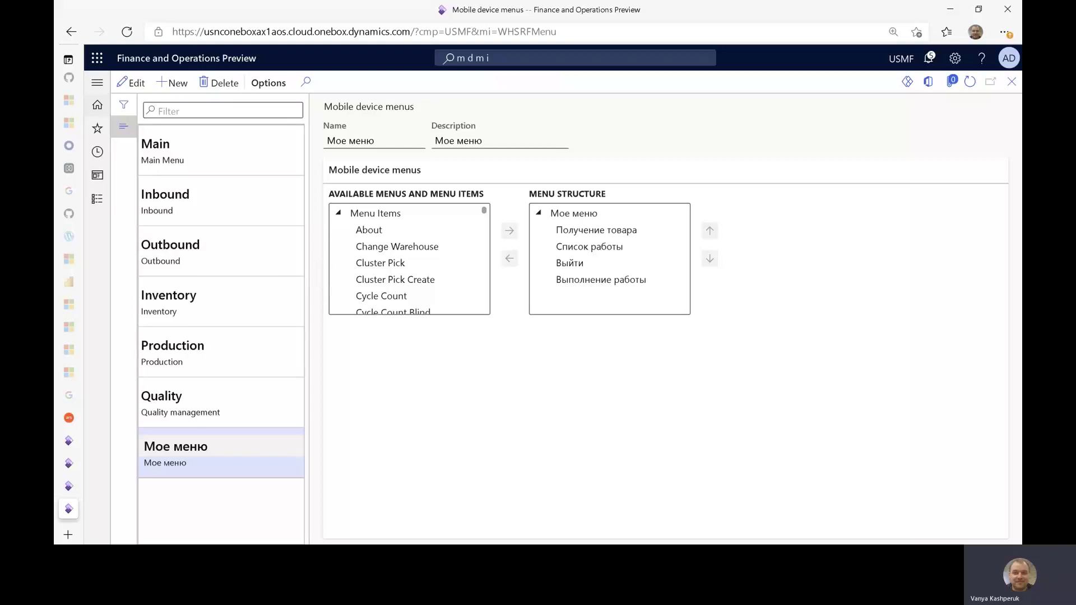
key("alt+Tab")
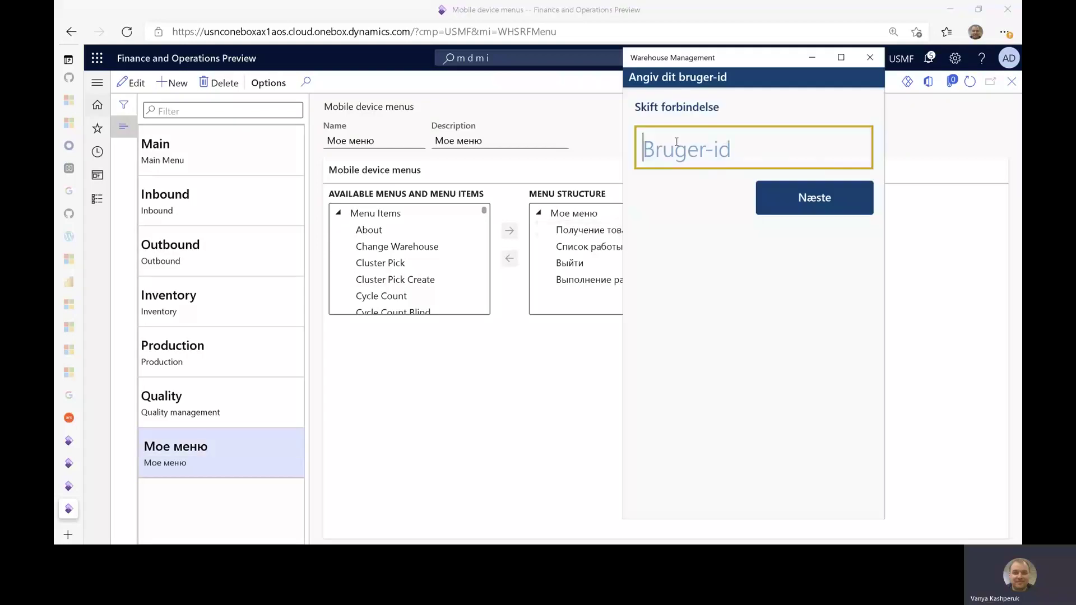
Step: Connect with Fast Freebird to reach the Danish Angiv dit bruger-id sign-in screen
left_click(678, 107)
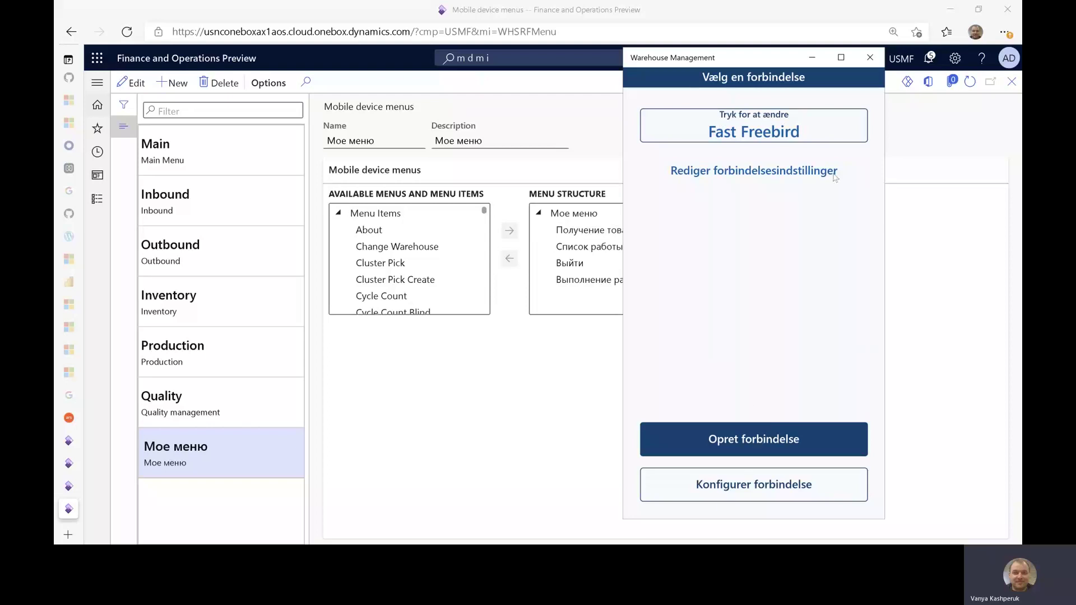
left_click(753, 443)
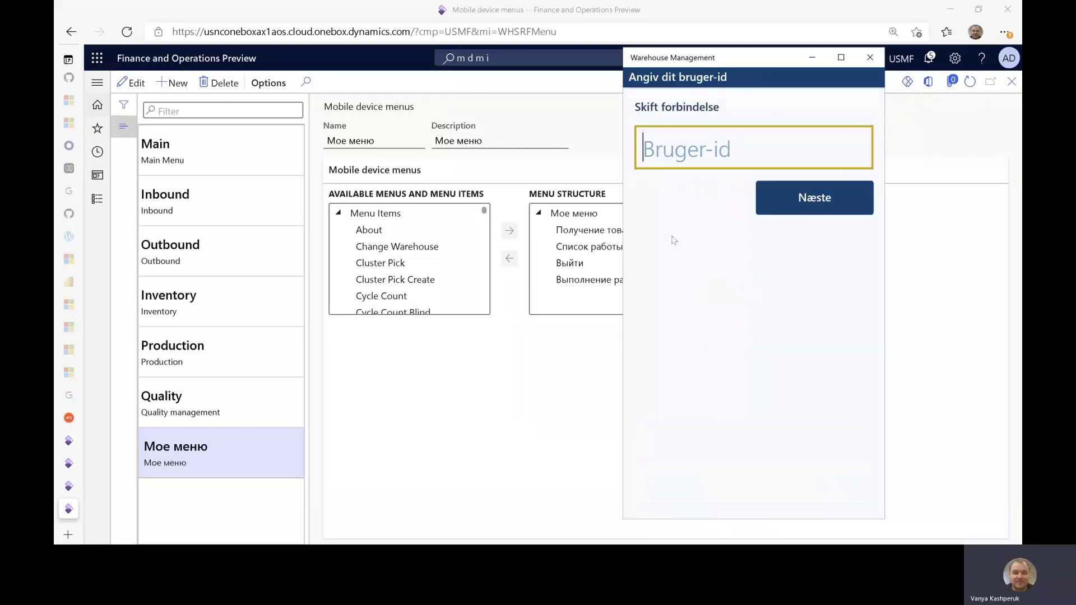
left_click(683, 109)
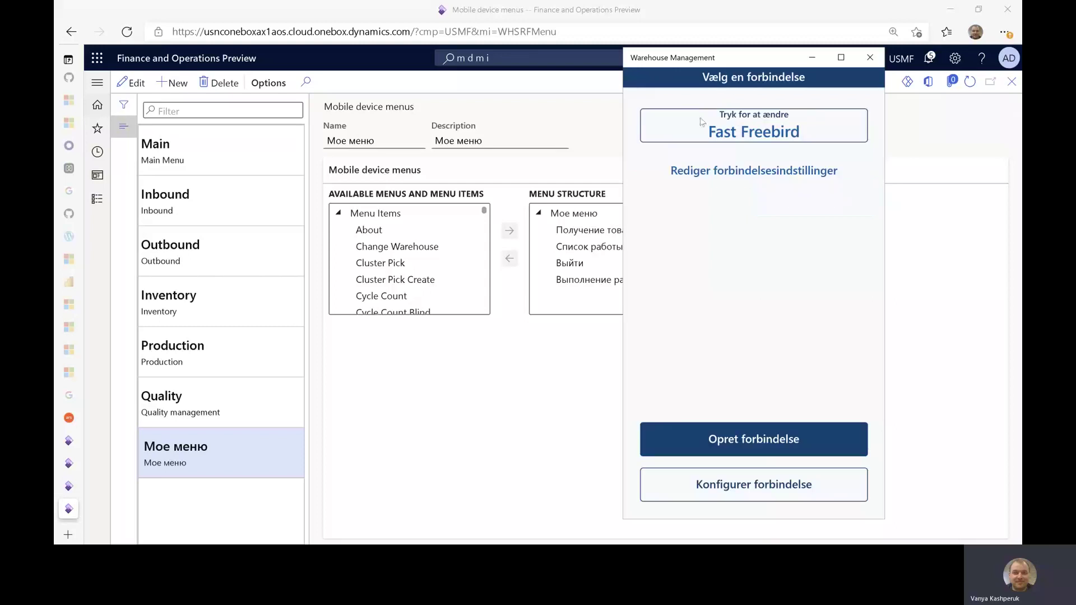
left_click(783, 447)
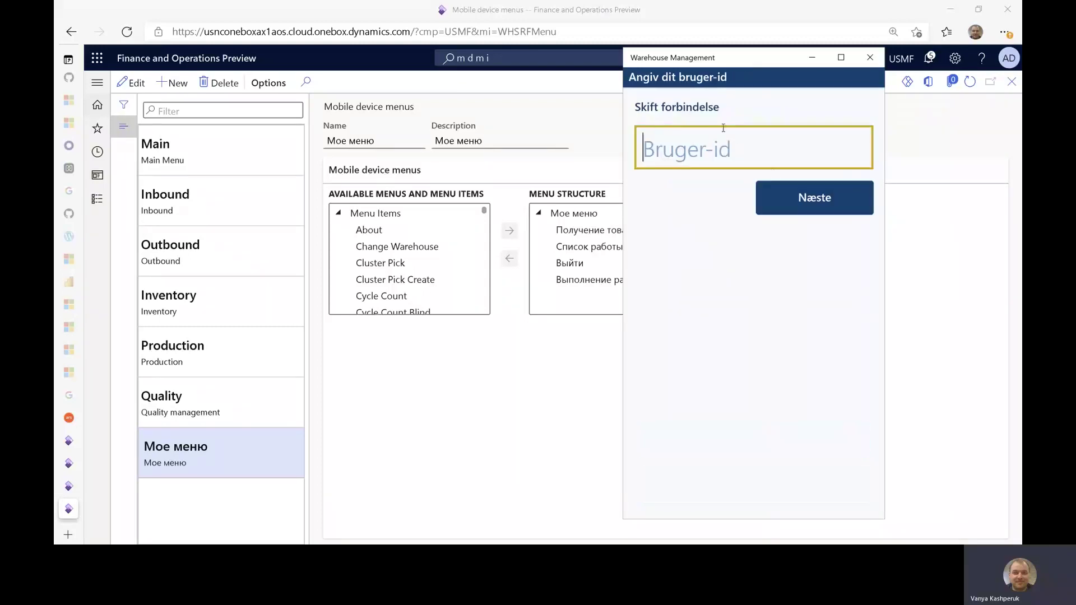